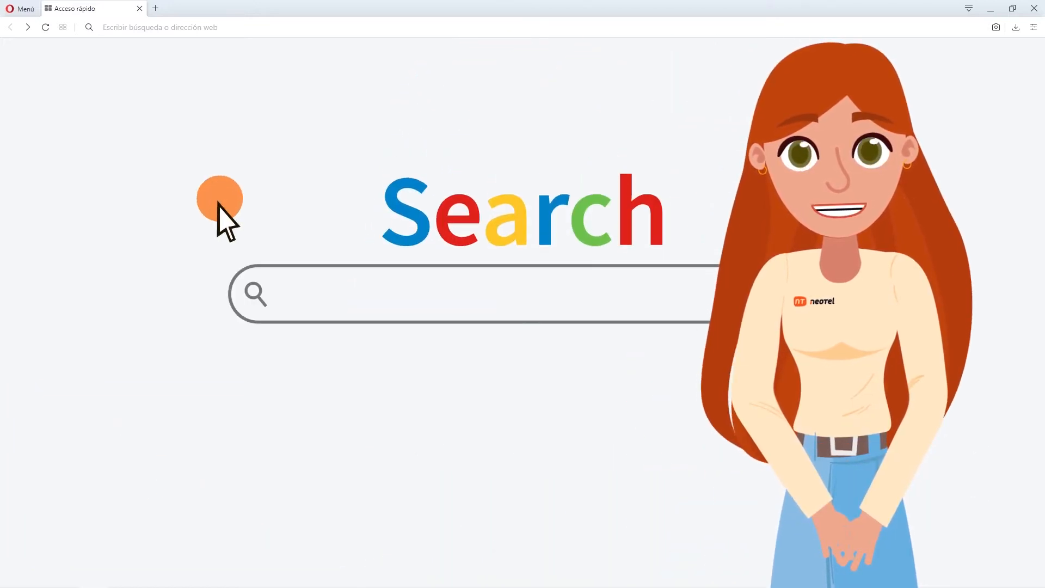
# Open pbx.neotel2000.com and go to the Launcher's Campaigns page
pyautogui.click(392, 29)
pyautogui.write('pbx.neotel2000.com')
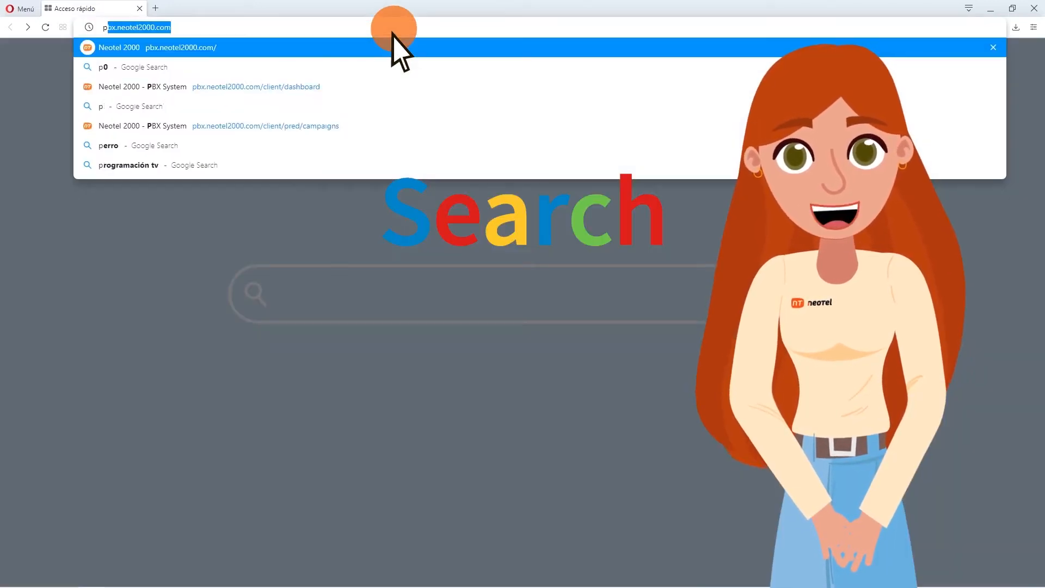
pyautogui.press('Return')
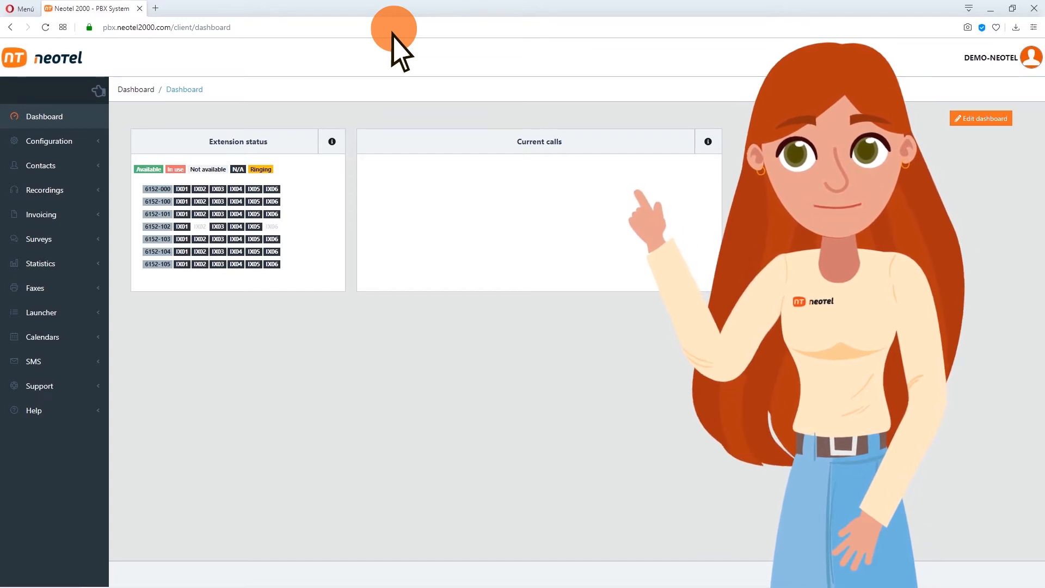
pyautogui.click(63, 318)
pyautogui.click(76, 341)
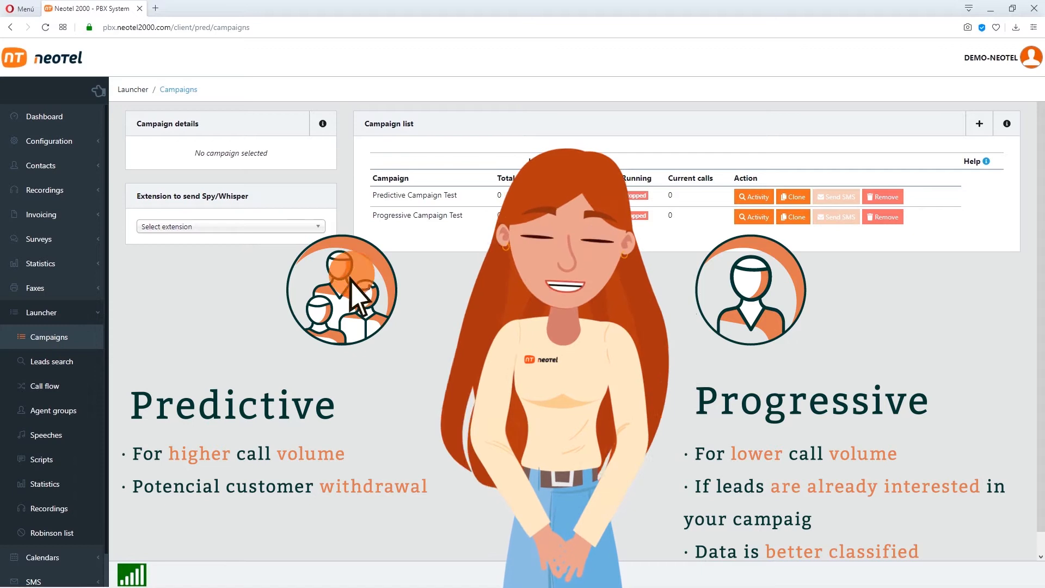
# Start creating a new campaign and set its type to Progressive
pyautogui.click(979, 124)
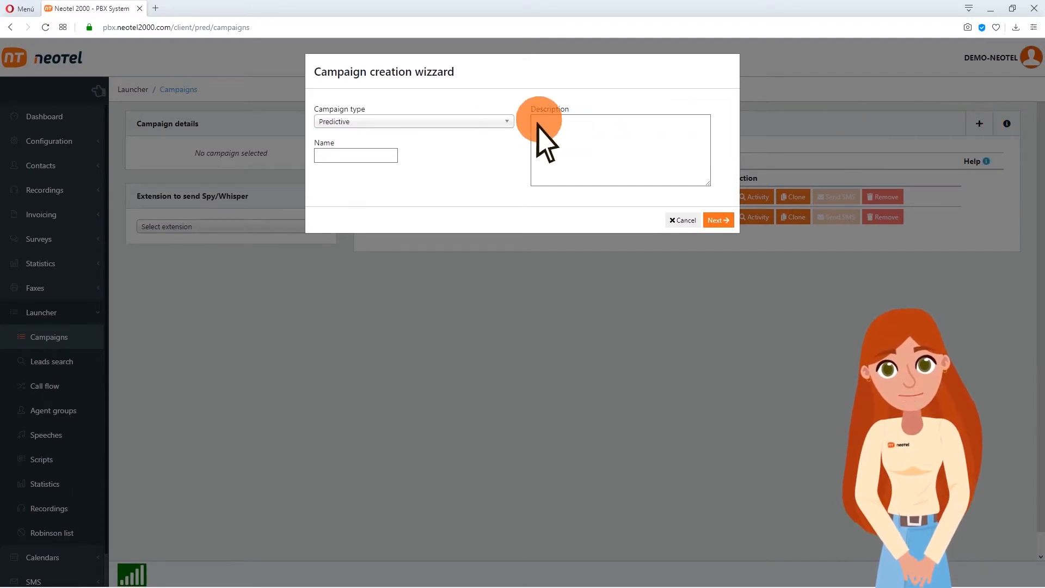
pyautogui.click(503, 122)
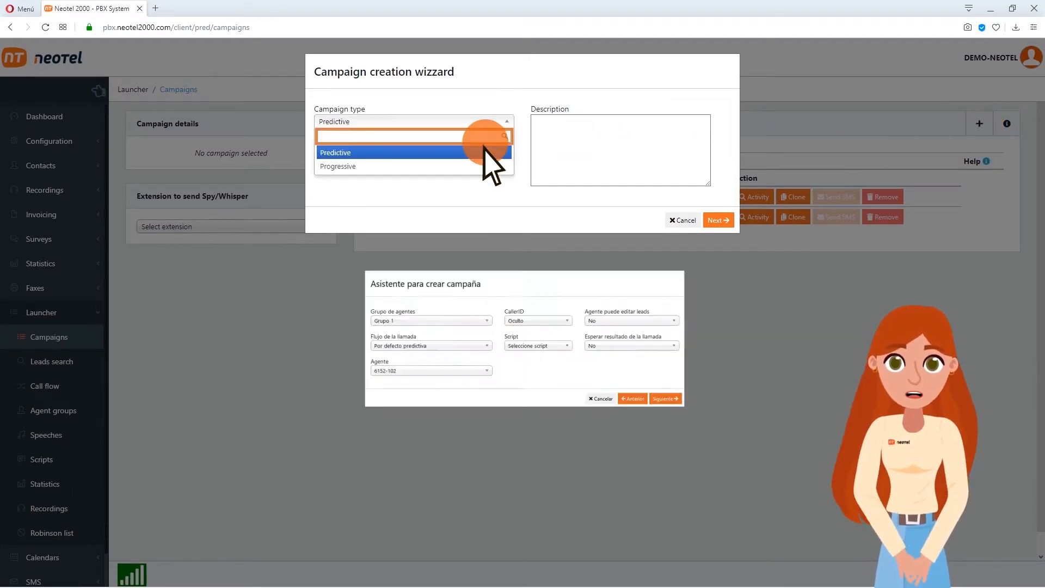
pyautogui.click(458, 166)
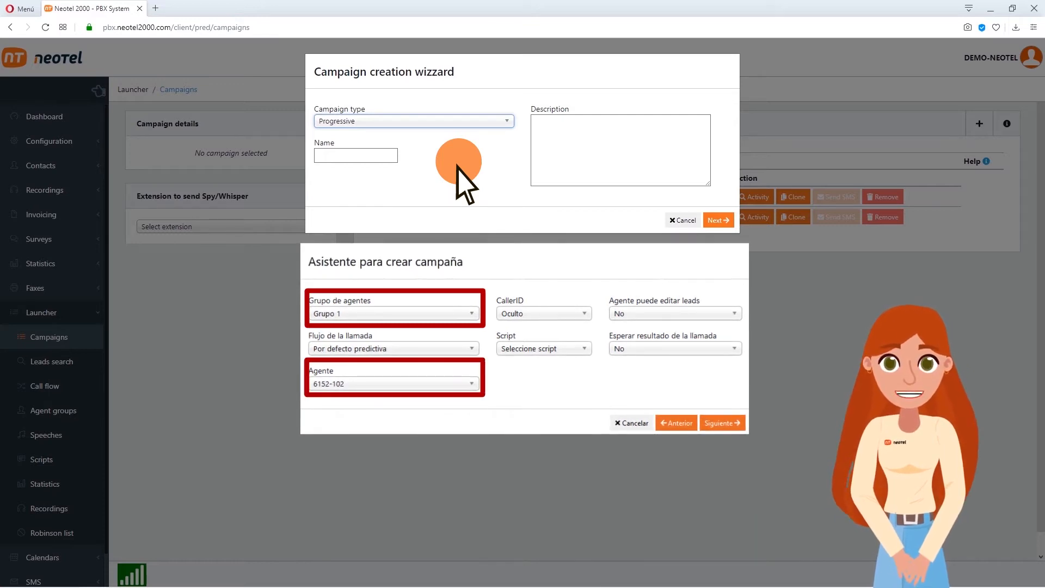
# Switch the campaign type to Predictive and back to Progressive
pyautogui.click(501, 123)
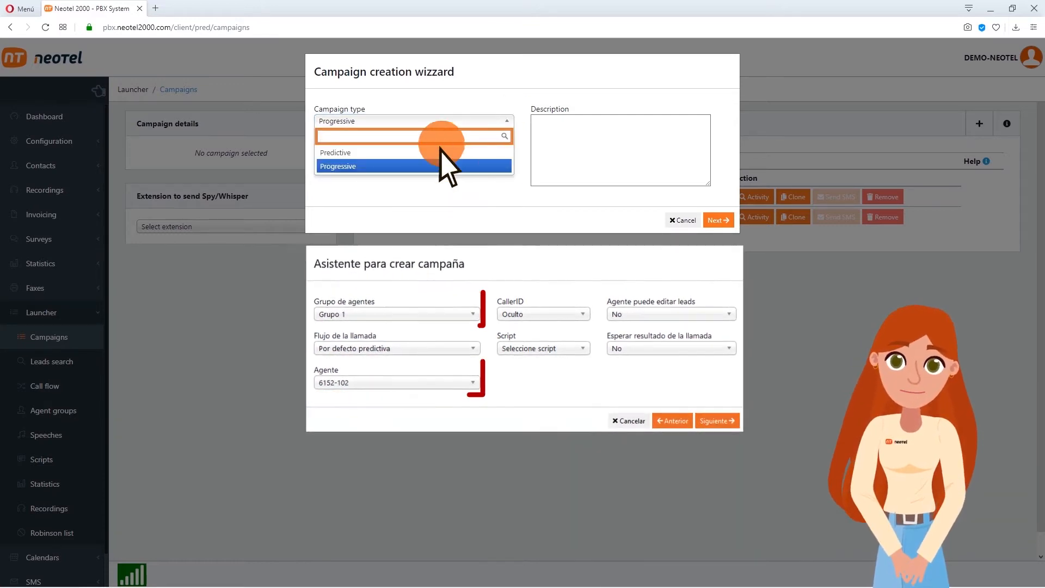
pyautogui.click(355, 155)
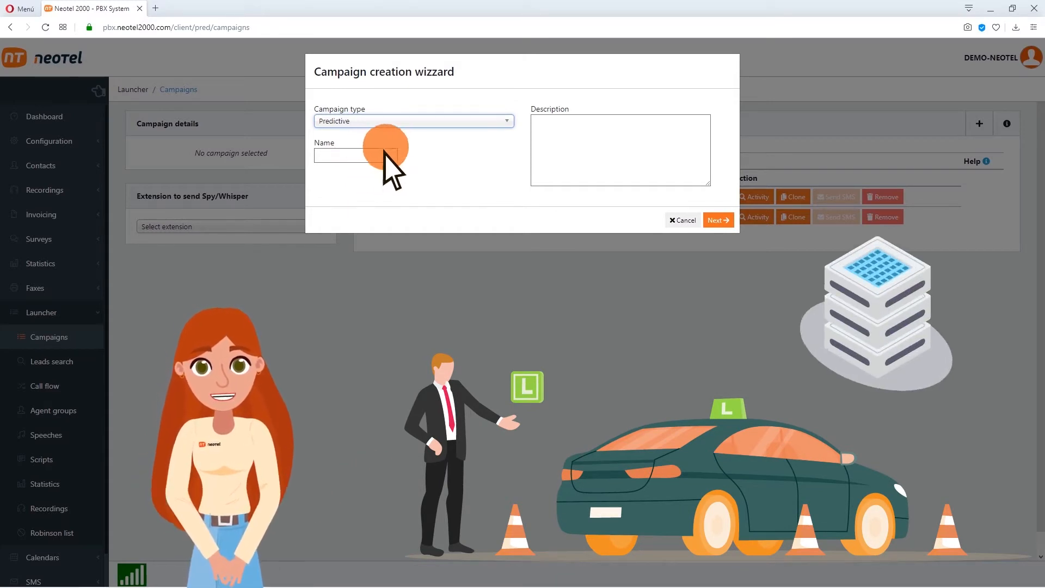
pyautogui.click(493, 123)
pyautogui.click(335, 167)
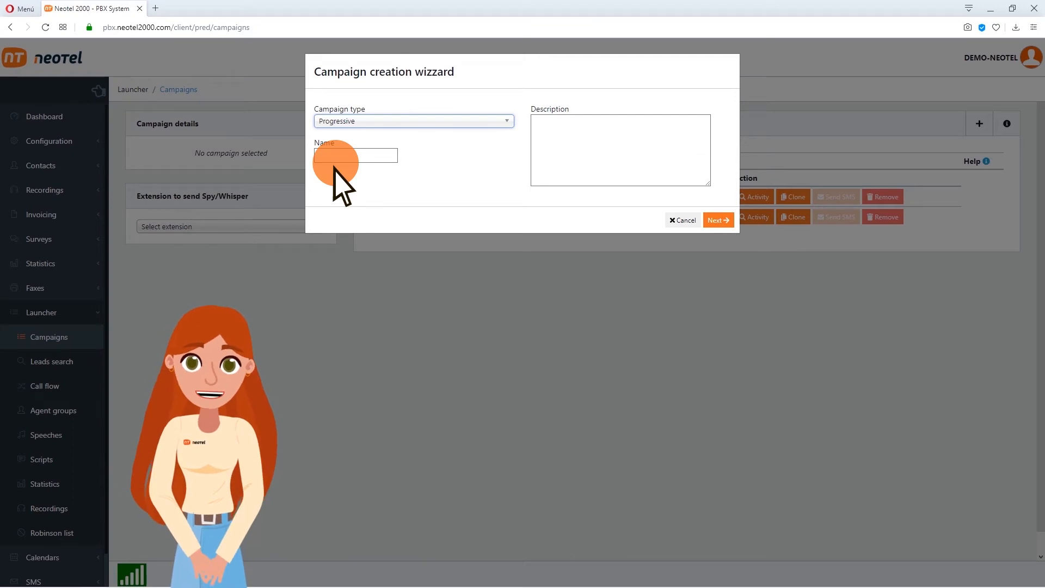
# Name the campaign March2020 Progressive and continue to the agent and call settings
pyautogui.click(335, 159)
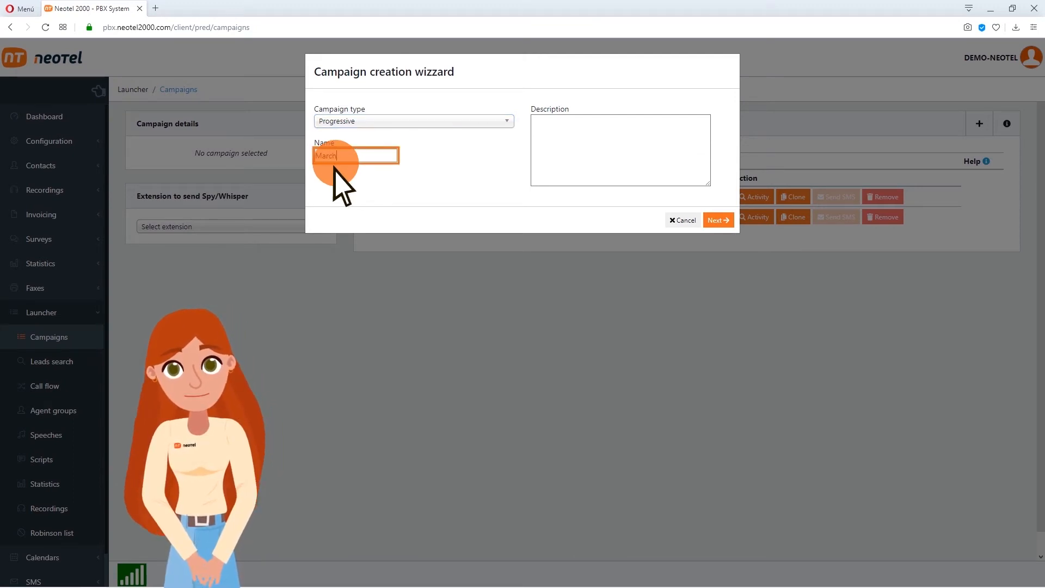
pyautogui.write('March2020 Progressive')
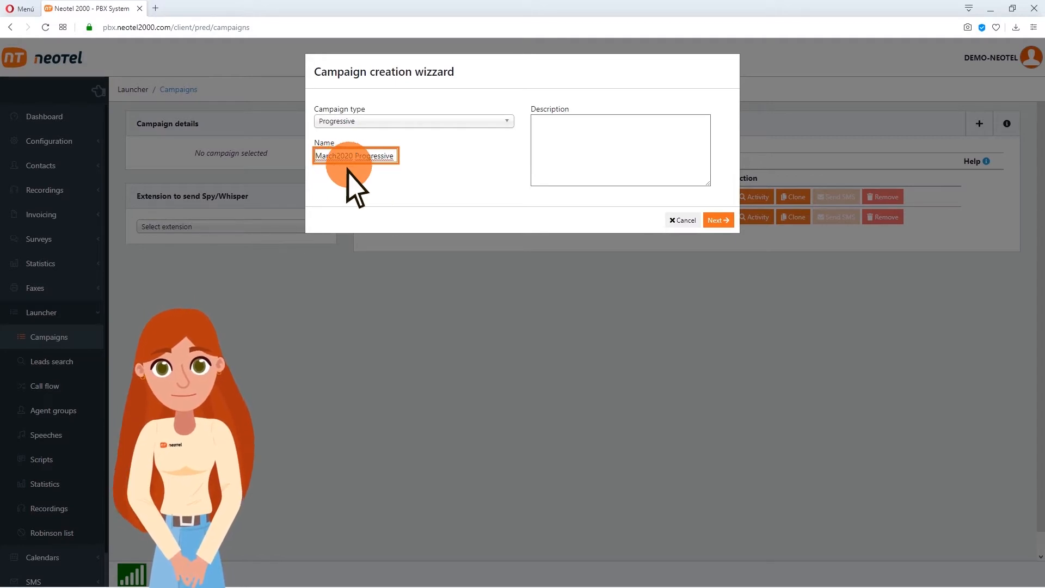
pyautogui.click(711, 224)
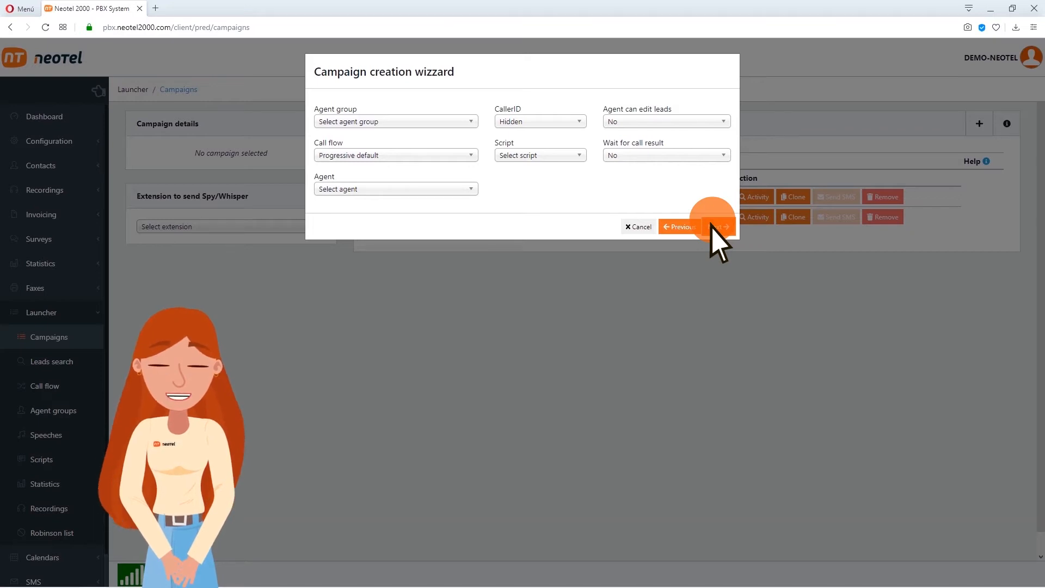
# Assign the campaign to agent group Grupo 1 and choose agent 6152-102
pyautogui.click(471, 122)
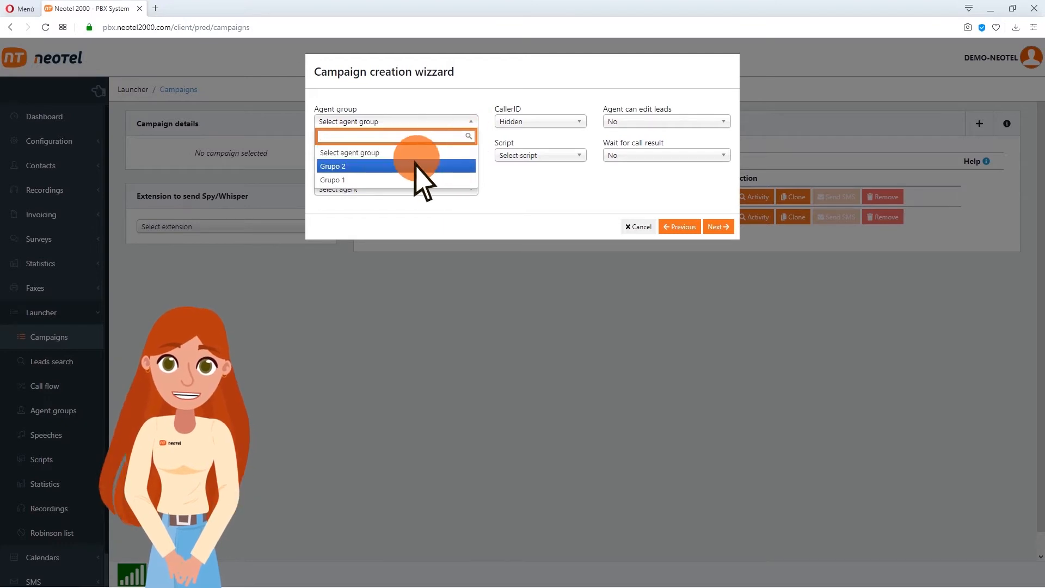
pyautogui.click(338, 180)
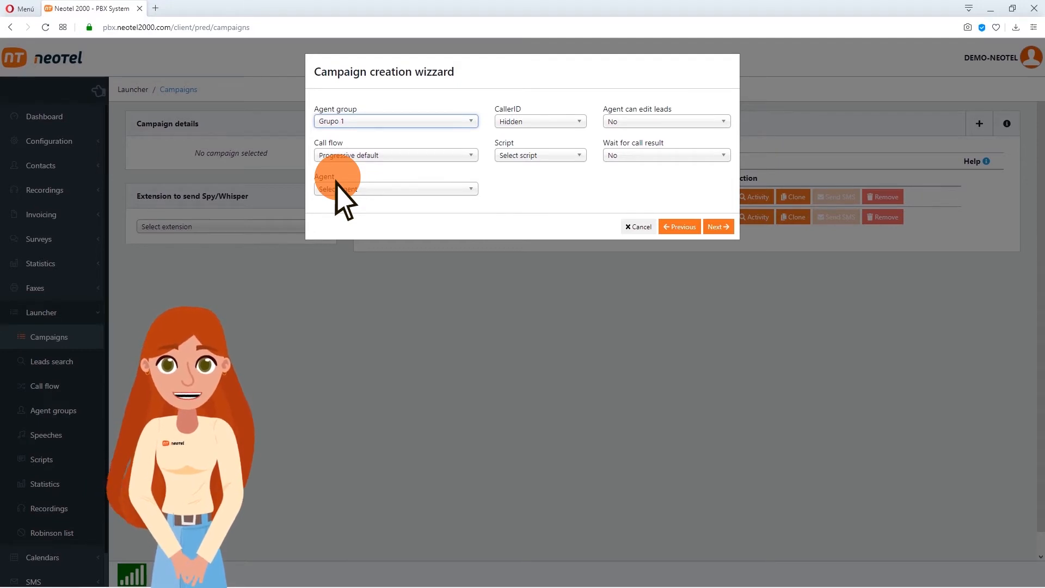
pyautogui.click(469, 189)
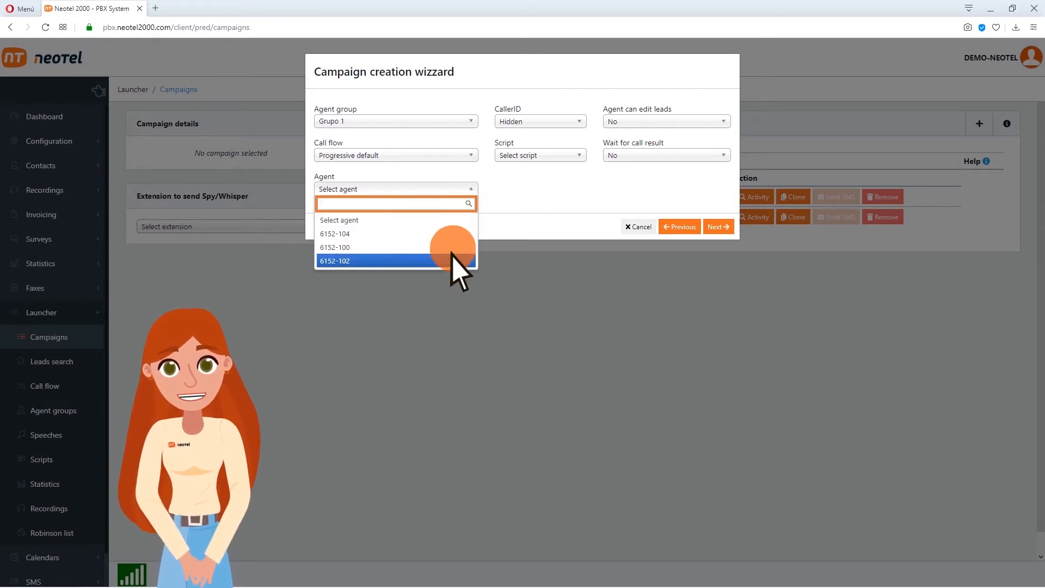
pyautogui.click(440, 261)
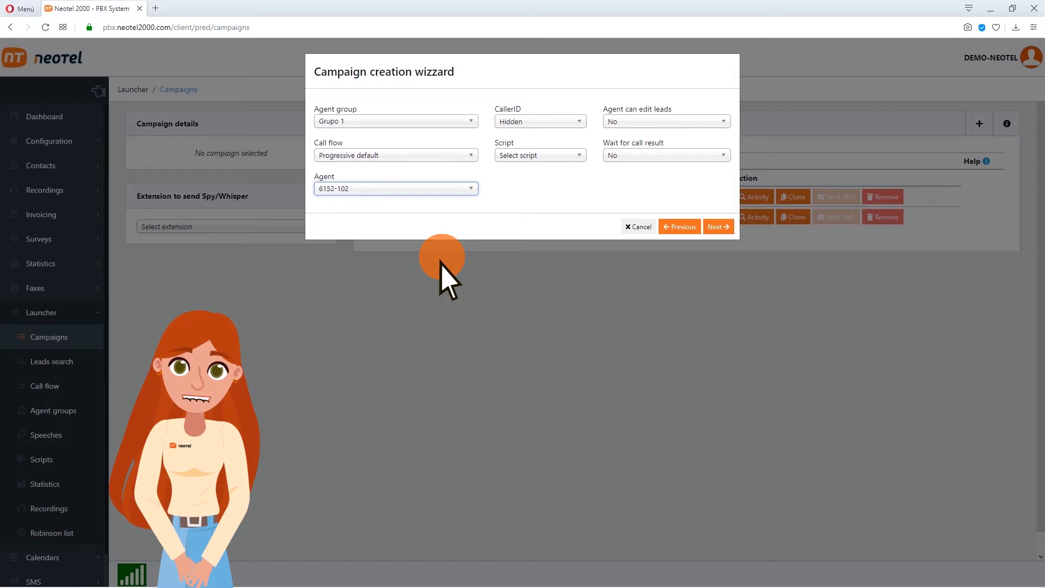
# Choose Progressive default as the campaign's call flow and Hidden as its CallerID
pyautogui.click(469, 155)
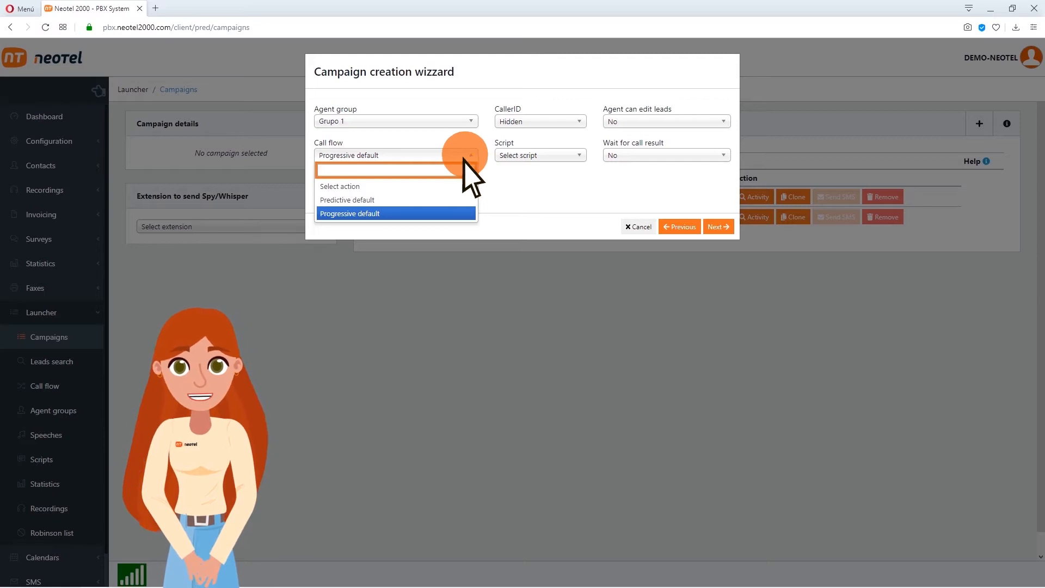
pyautogui.click(456, 215)
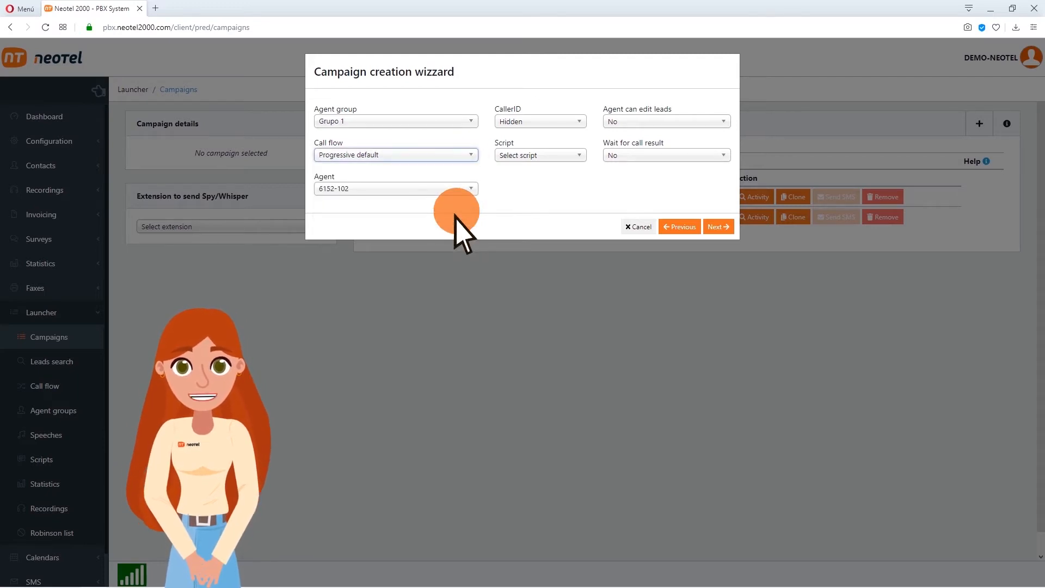
pyautogui.click(581, 122)
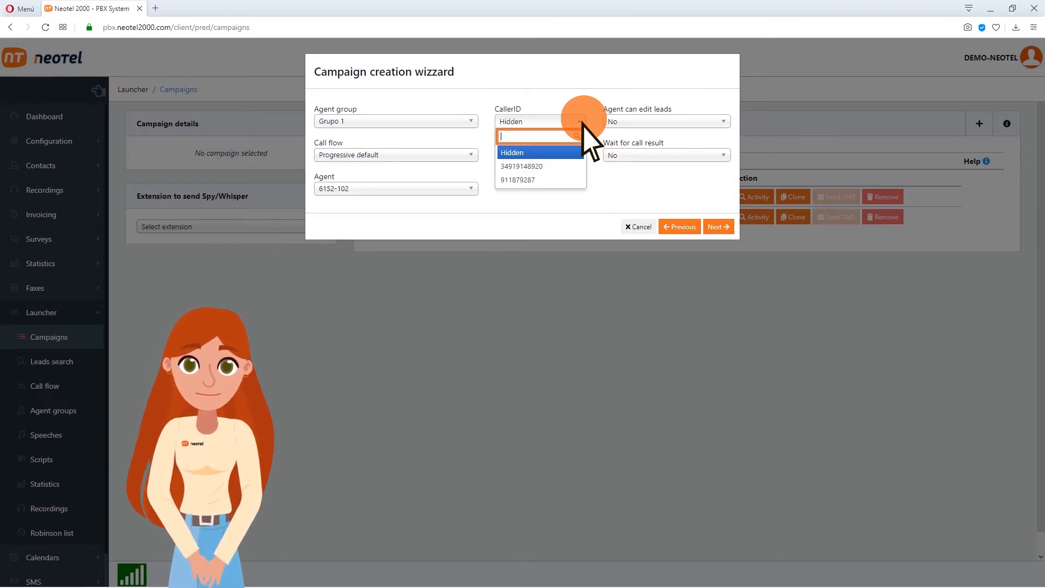
pyautogui.click(515, 153)
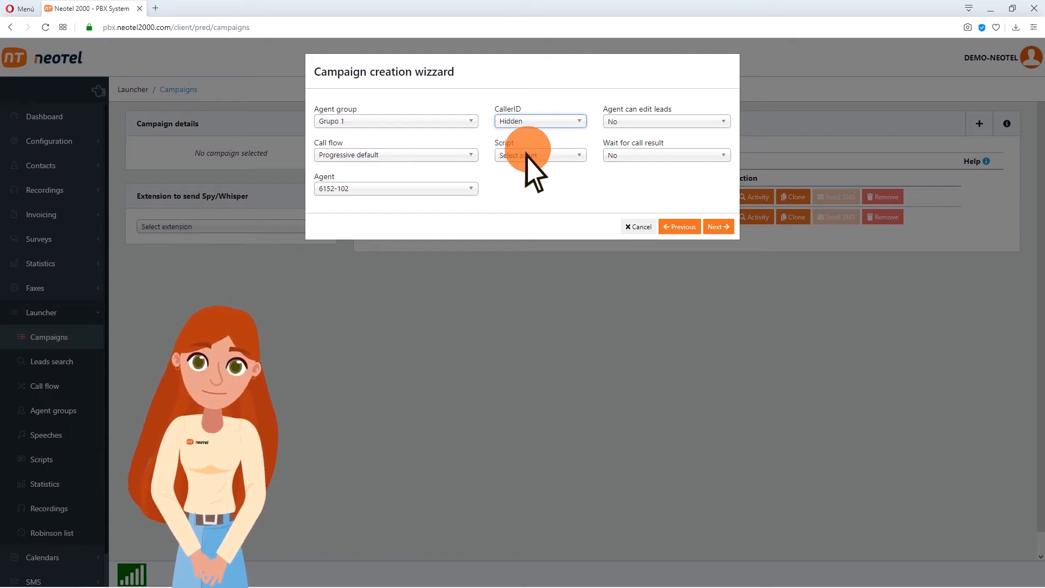
# Assign Script 1 to the campaign and allow agents to edit leads
pyautogui.click(568, 156)
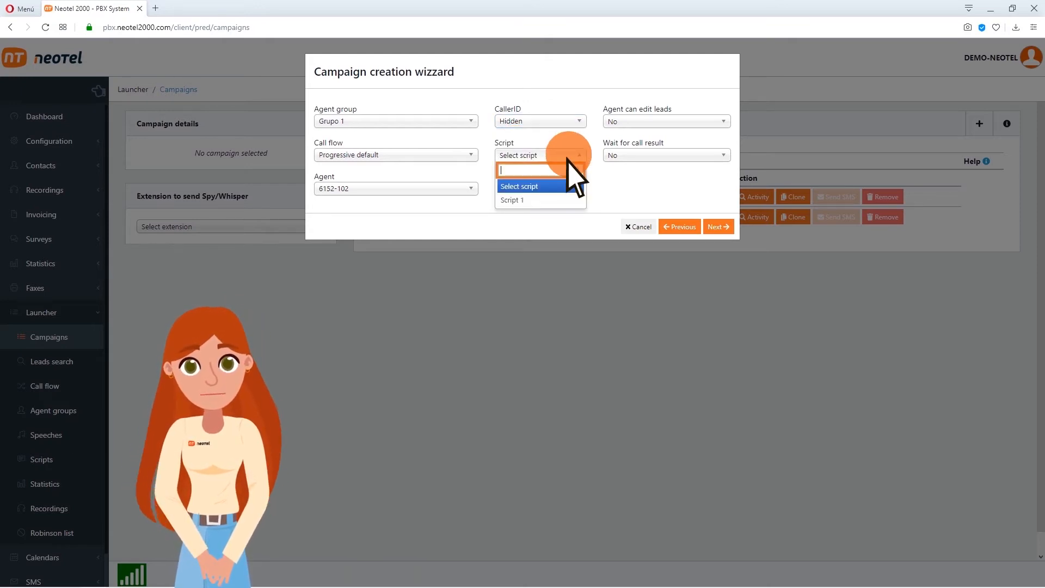
pyautogui.click(511, 201)
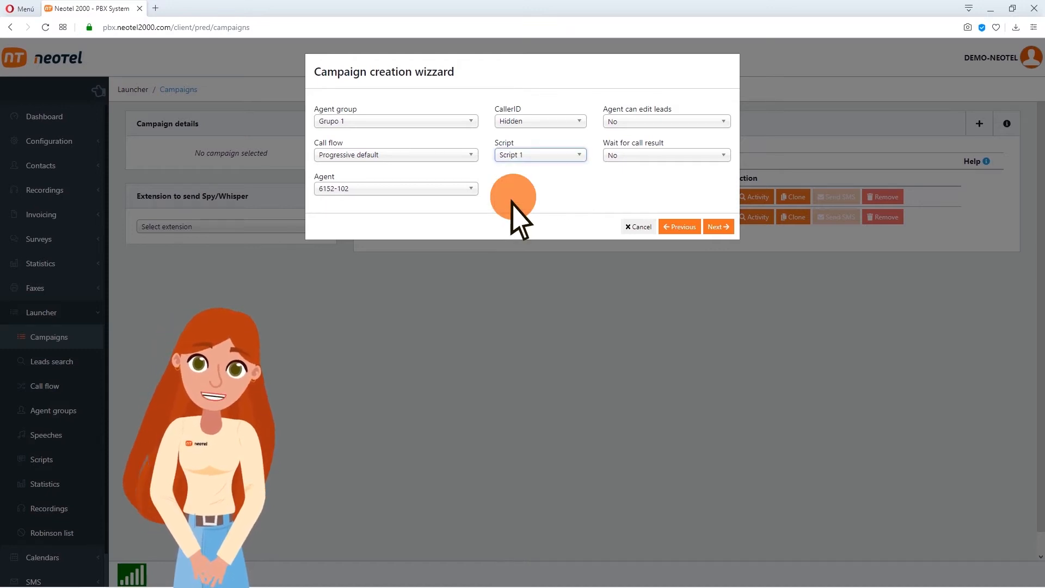
pyautogui.click(690, 122)
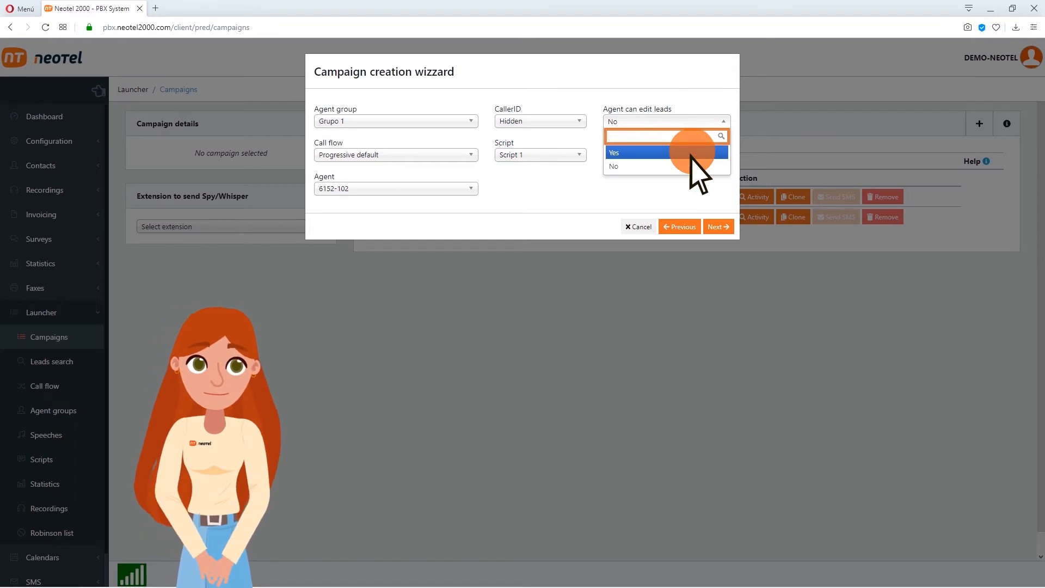
pyautogui.click(691, 156)
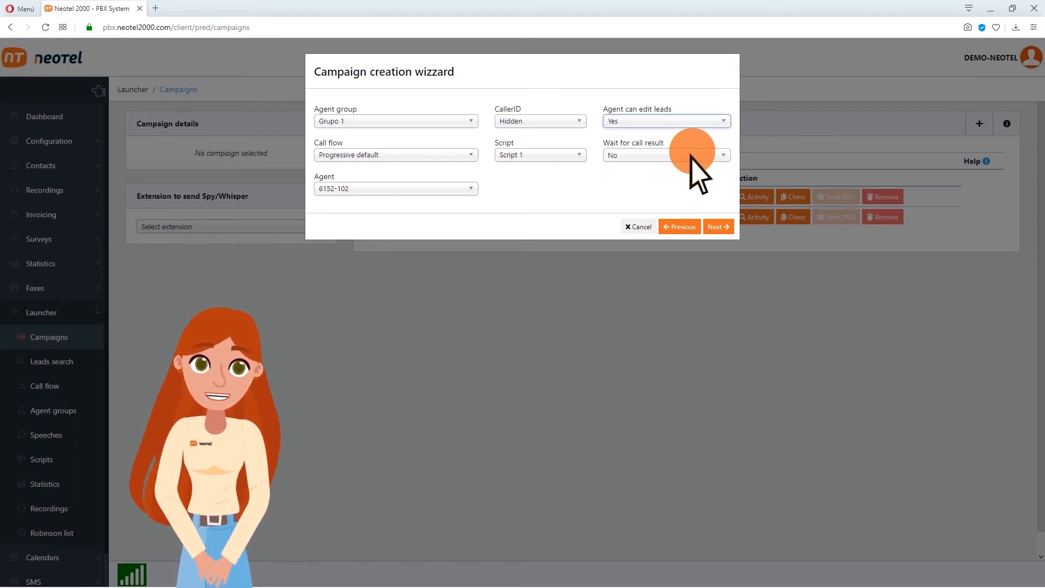
# Set Wait for call result to Yes and continue to the campaign's custom fields
pyautogui.click(724, 155)
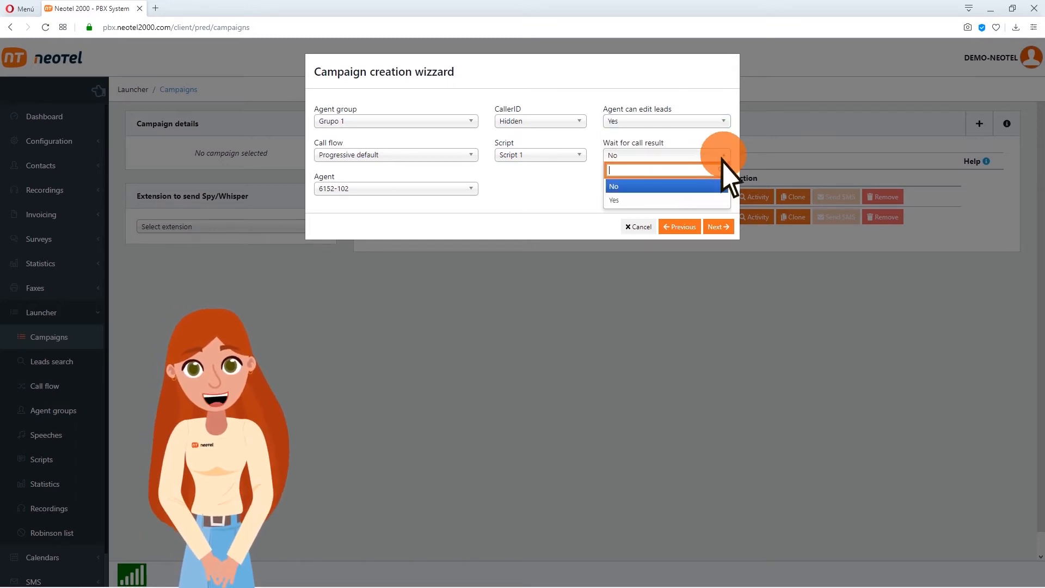
pyautogui.click(698, 200)
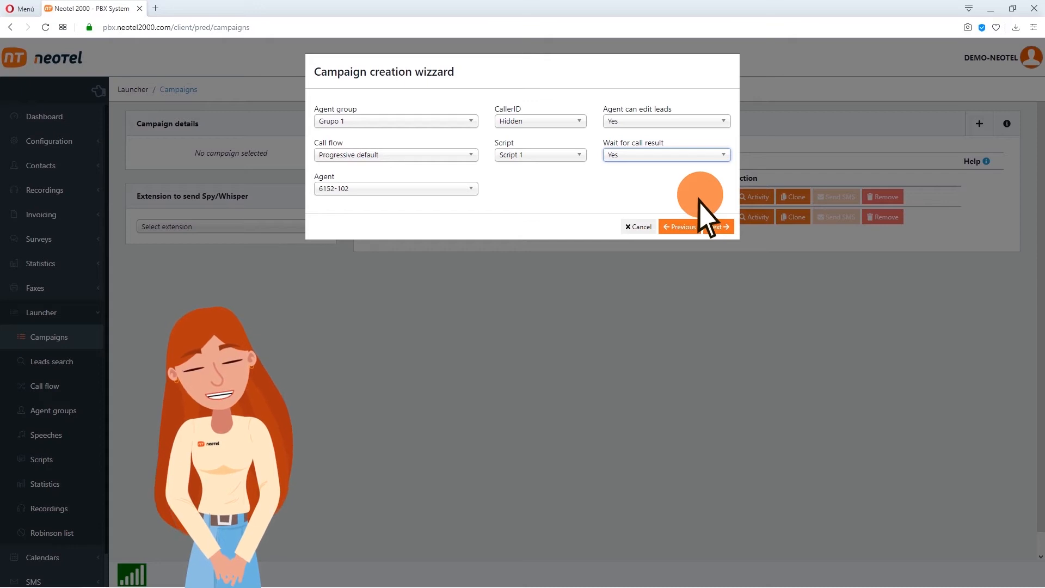
pyautogui.click(724, 155)
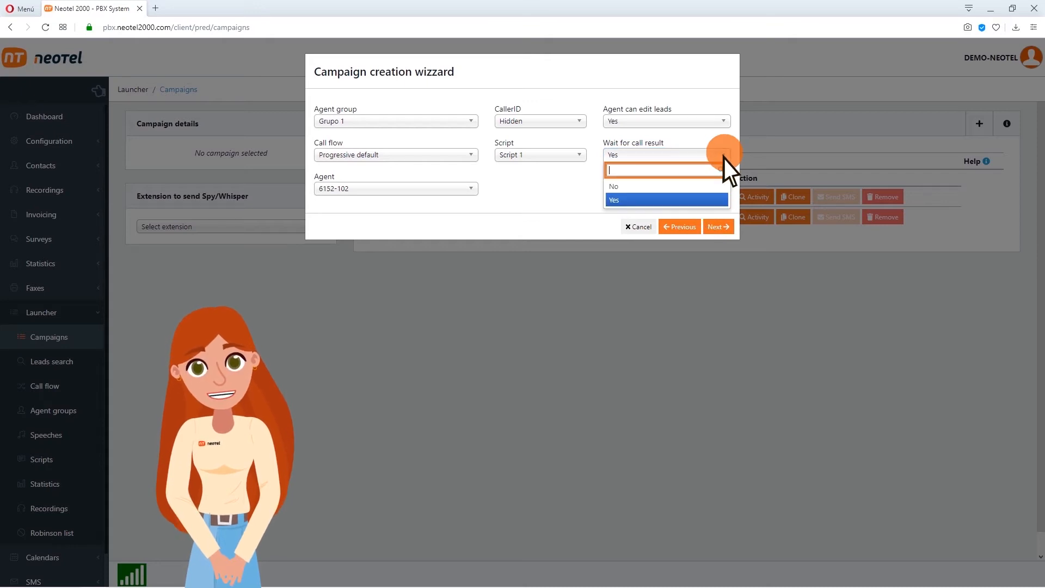
pyautogui.click(715, 186)
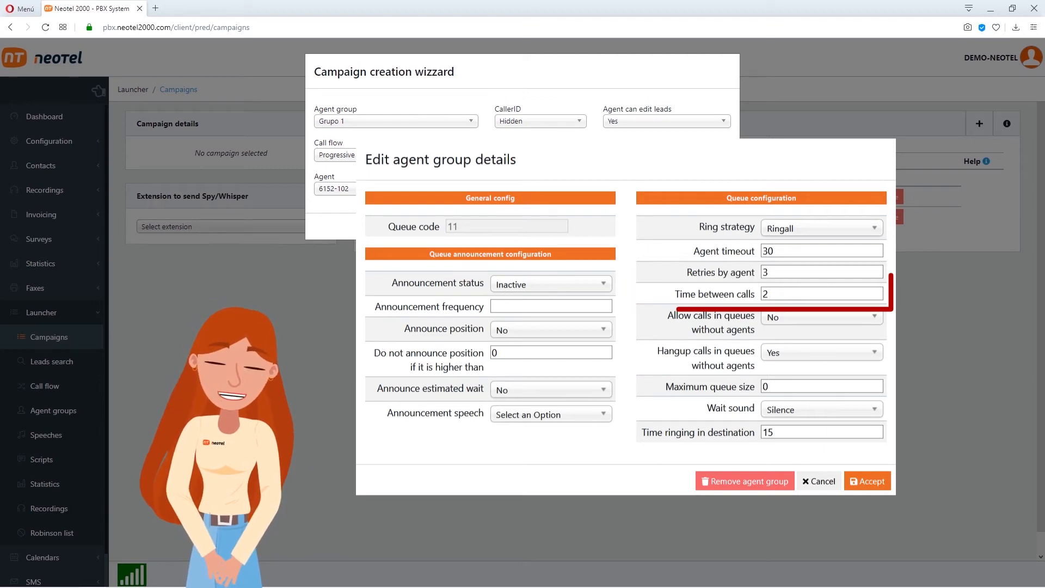
pyautogui.click(717, 227)
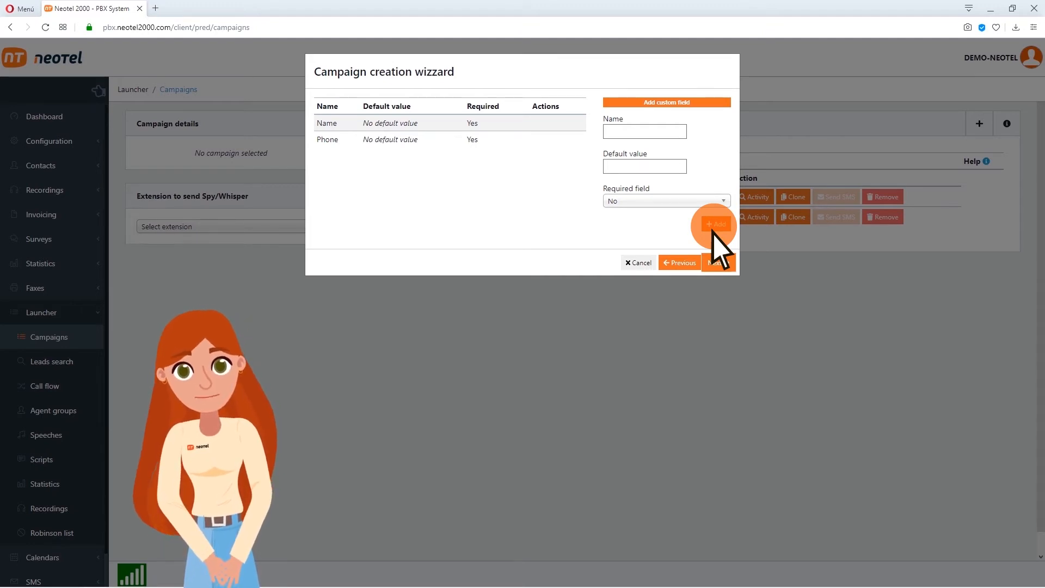
# Add two non-required custom fields named email and age, without default values
pyautogui.click(678, 154)
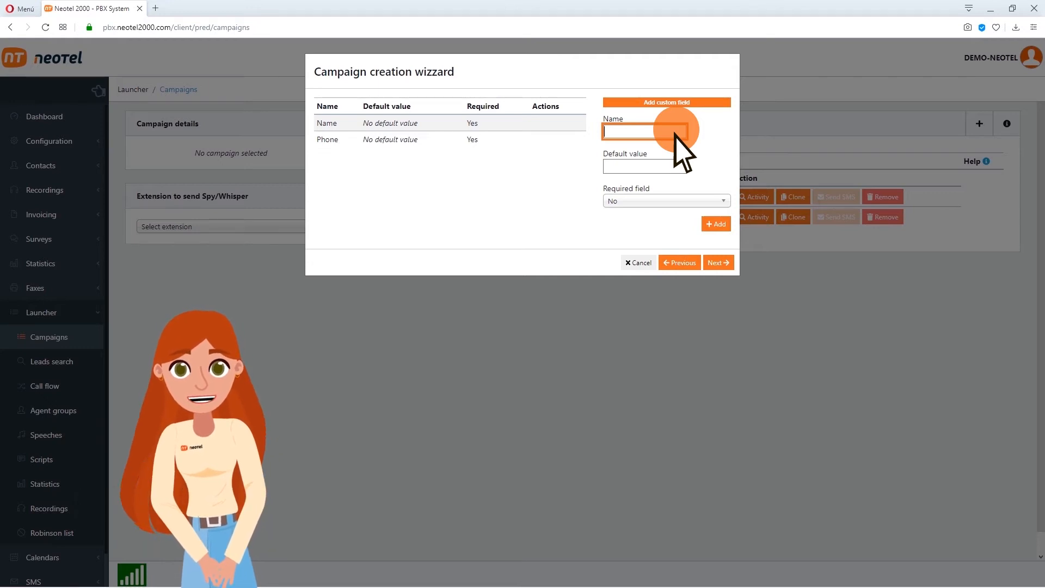
pyautogui.write('email')
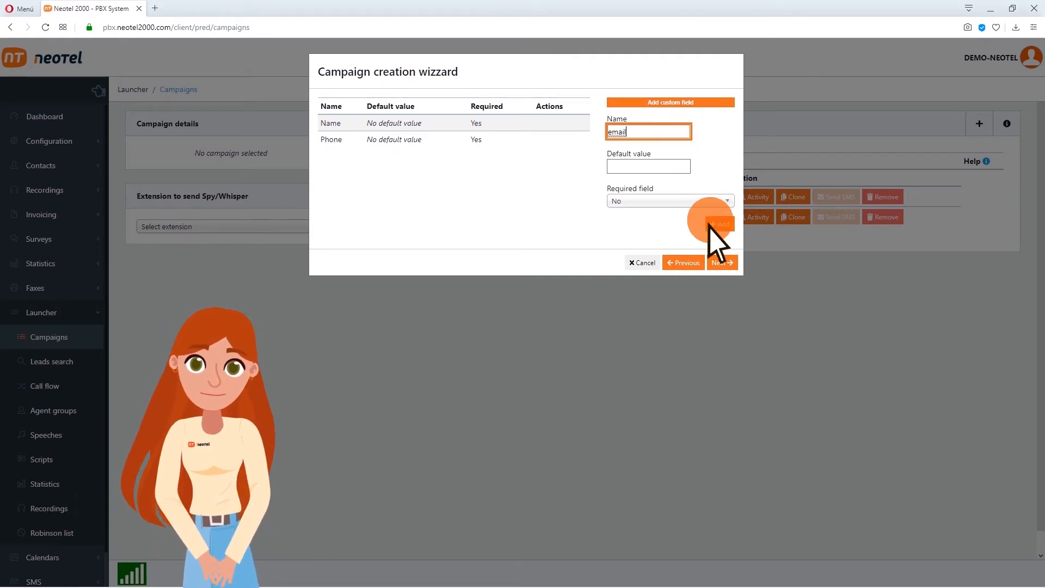
pyautogui.click(720, 224)
pyautogui.write('age')
pyautogui.click(715, 225)
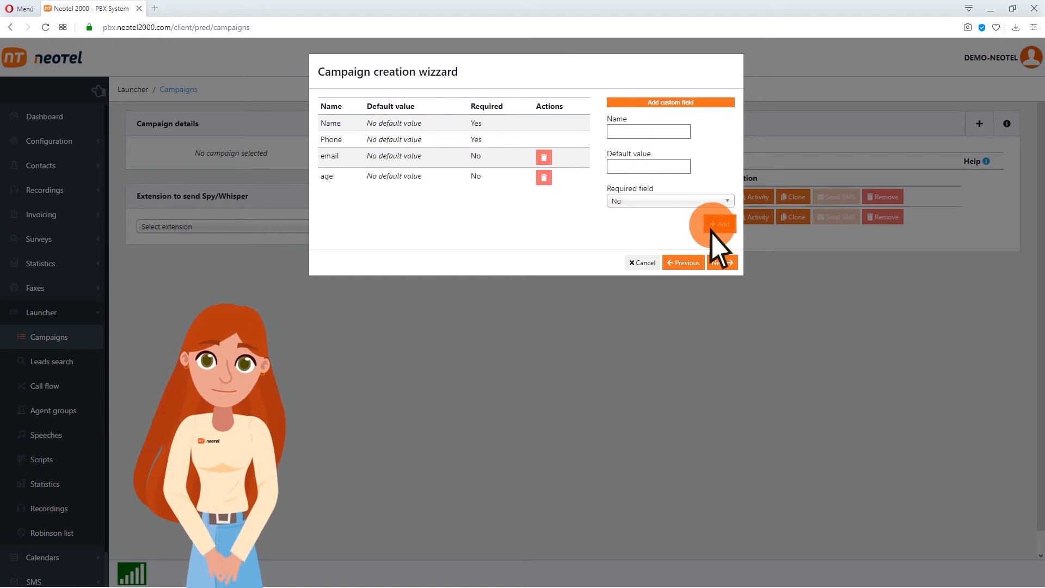
# Continue to the campaign summary, check the custom fields once more and return to the summary
pyautogui.click(714, 264)
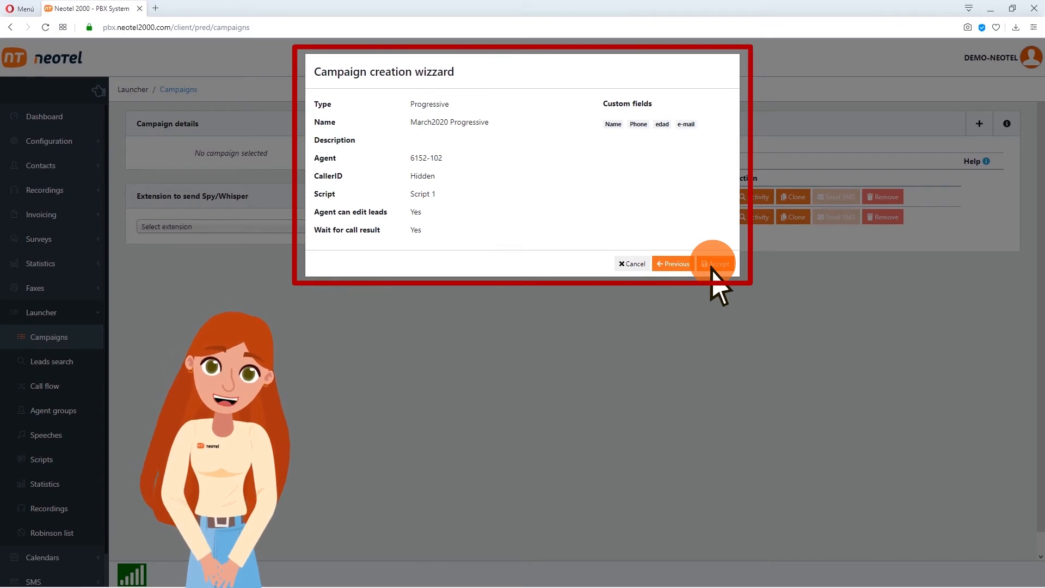
pyautogui.click(679, 263)
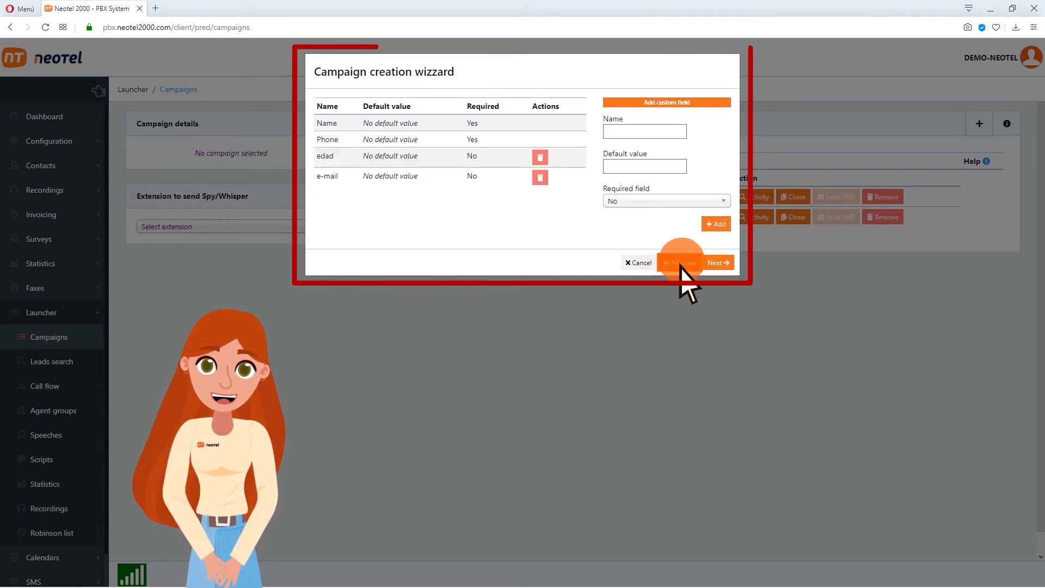
pyautogui.click(717, 263)
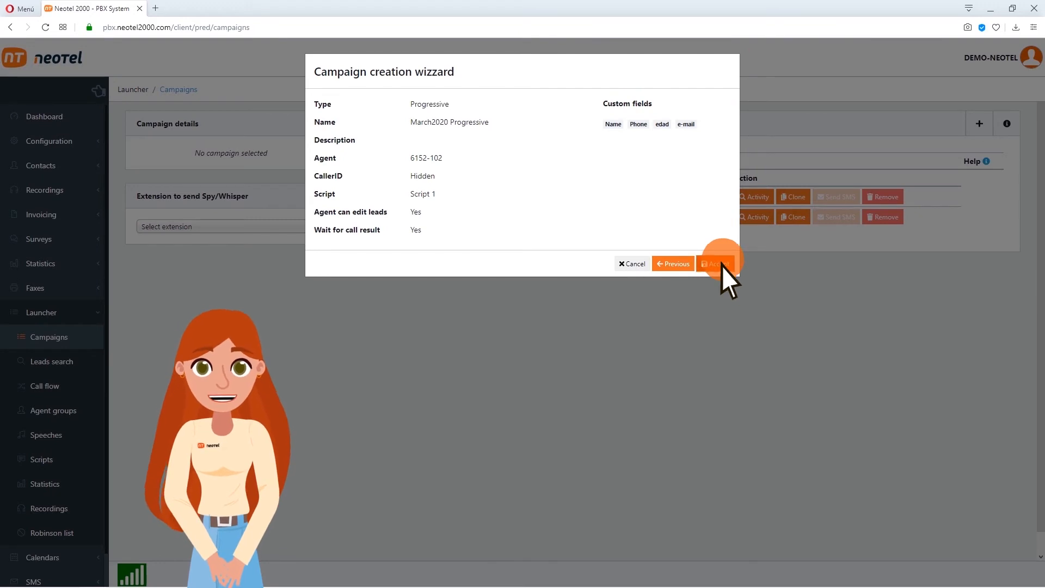
# Accept the campaign summary to create the campaign and show the details of March2020 Progressive
pyautogui.click(717, 264)
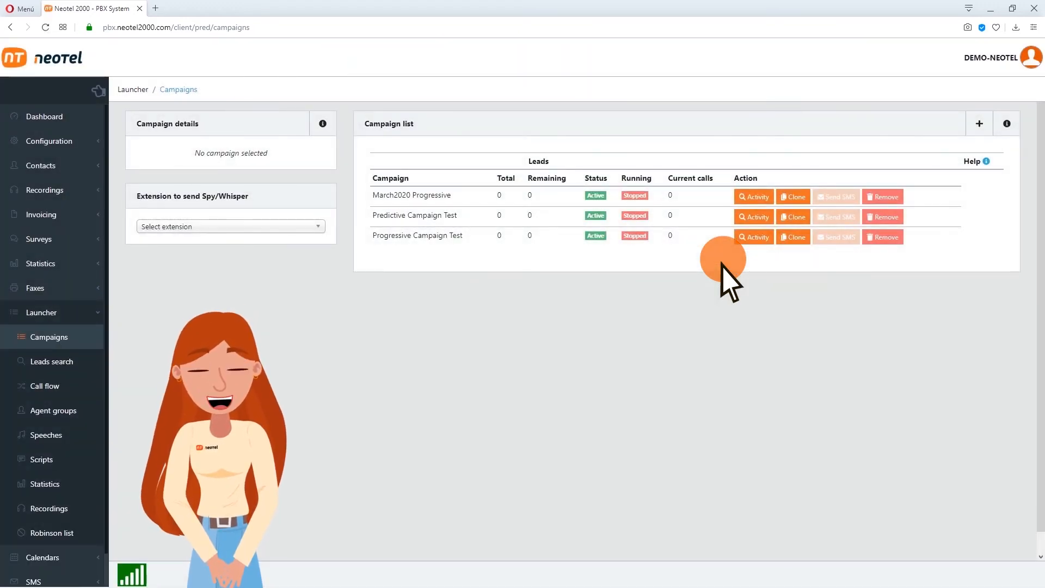
pyautogui.click(390, 198)
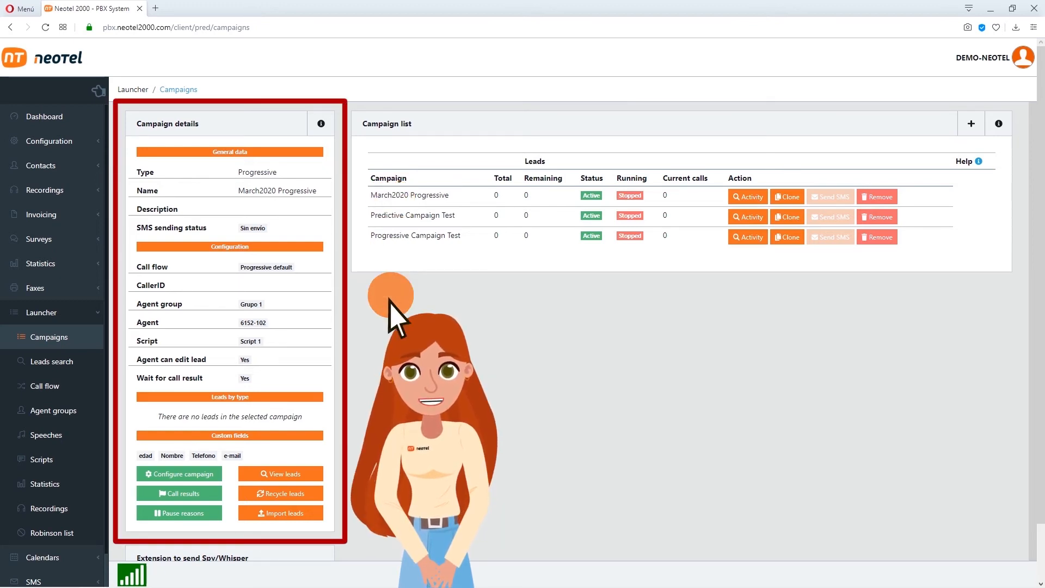
# Start a leads import for the March2020 Progressive campaign and load the file BDD VT-Lanzar una campaña.xlsx
pyautogui.click(275, 514)
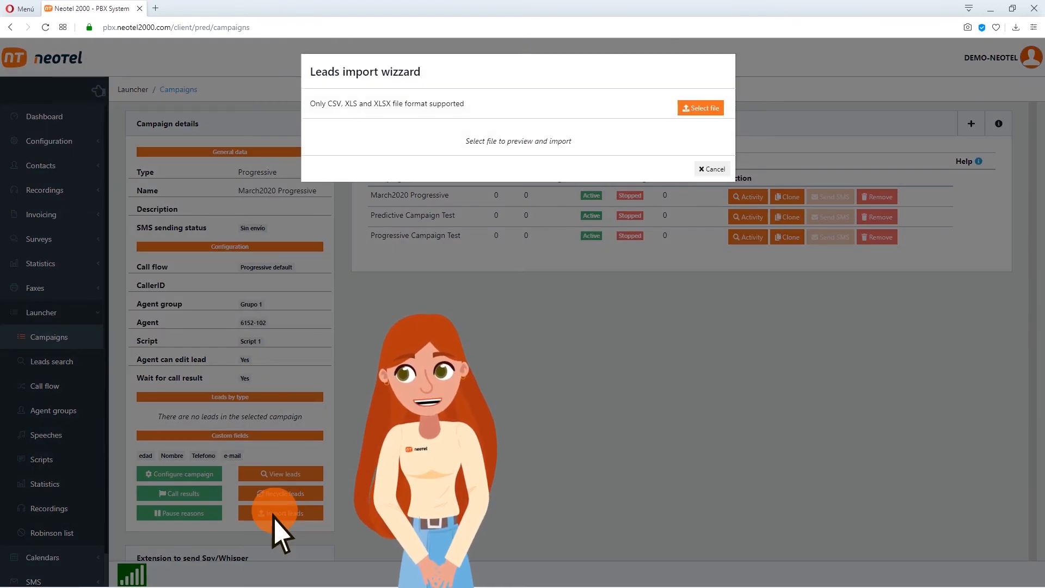
pyautogui.click(681, 108)
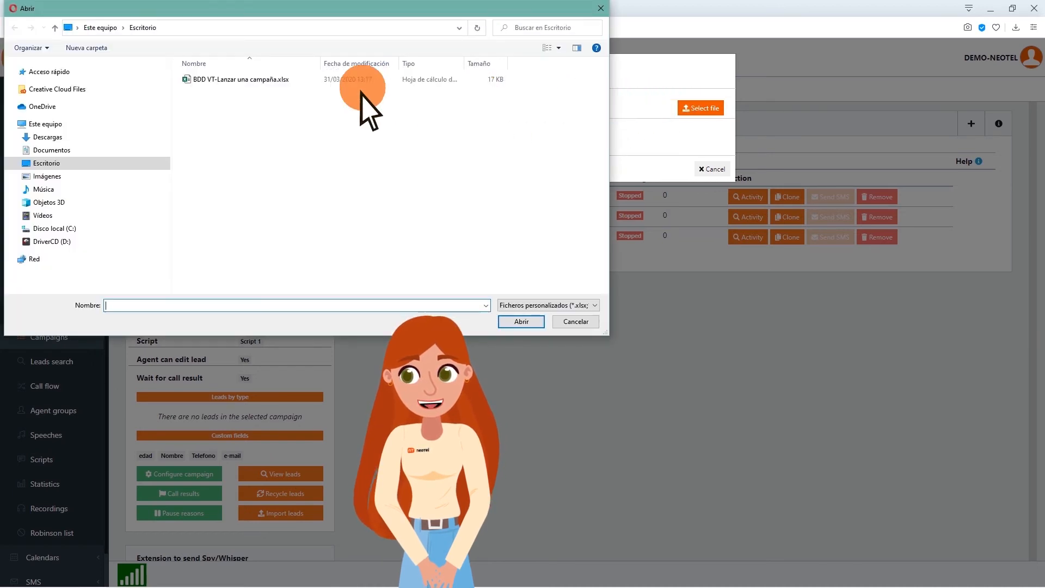
pyautogui.click(196, 82)
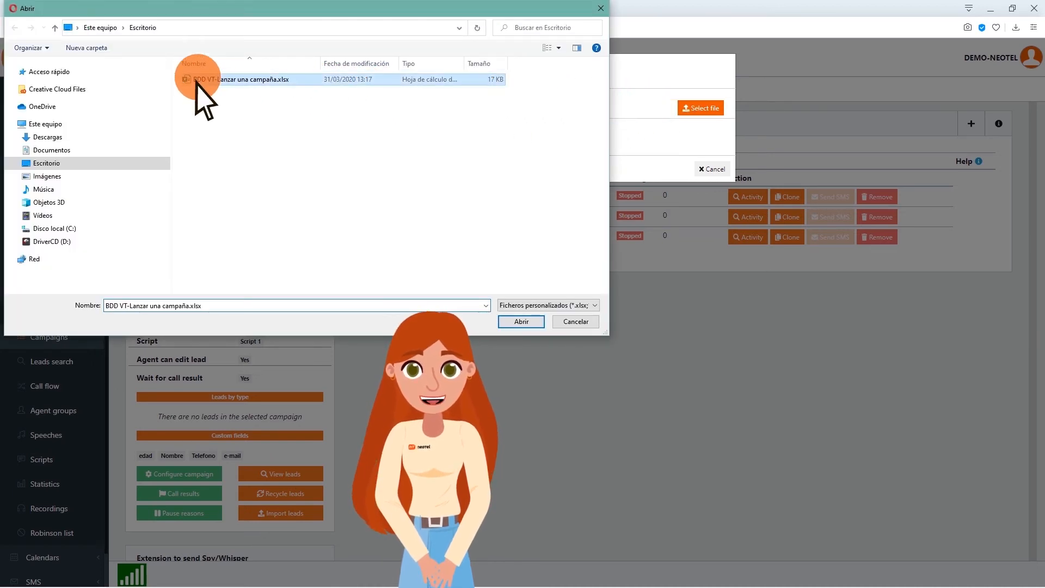
pyautogui.click(521, 322)
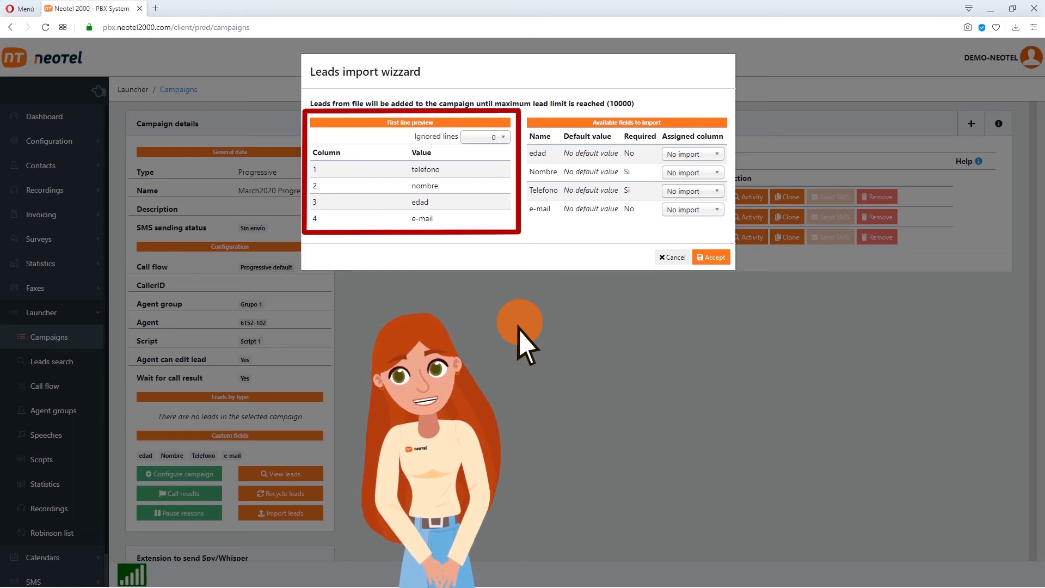
# Assign column 3 to edad, 4 to e-mail, 1 to Telefono and 2 to Nombre, and accept the leads import
pyautogui.click(712, 155)
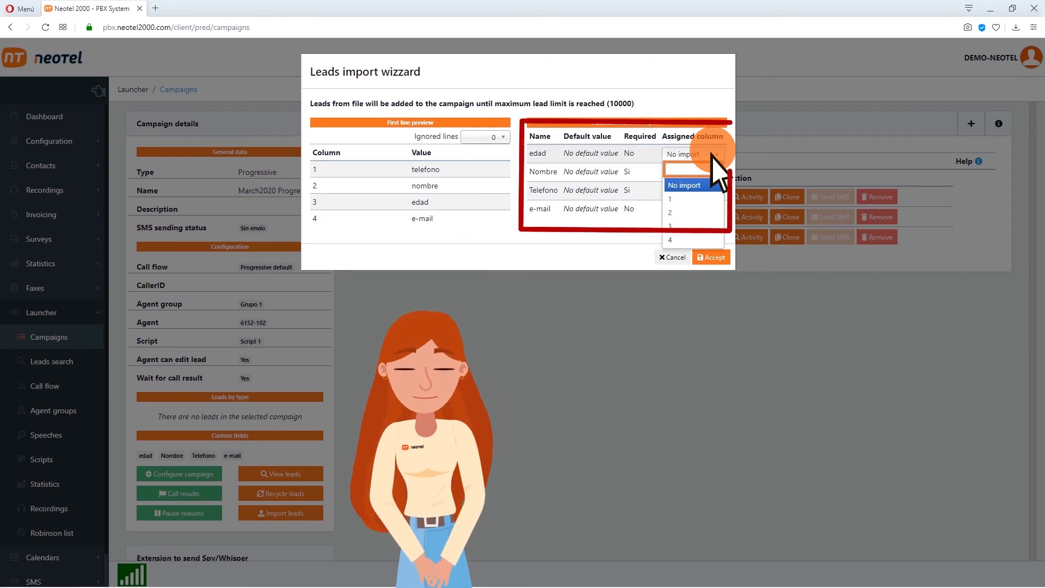
pyautogui.click(684, 226)
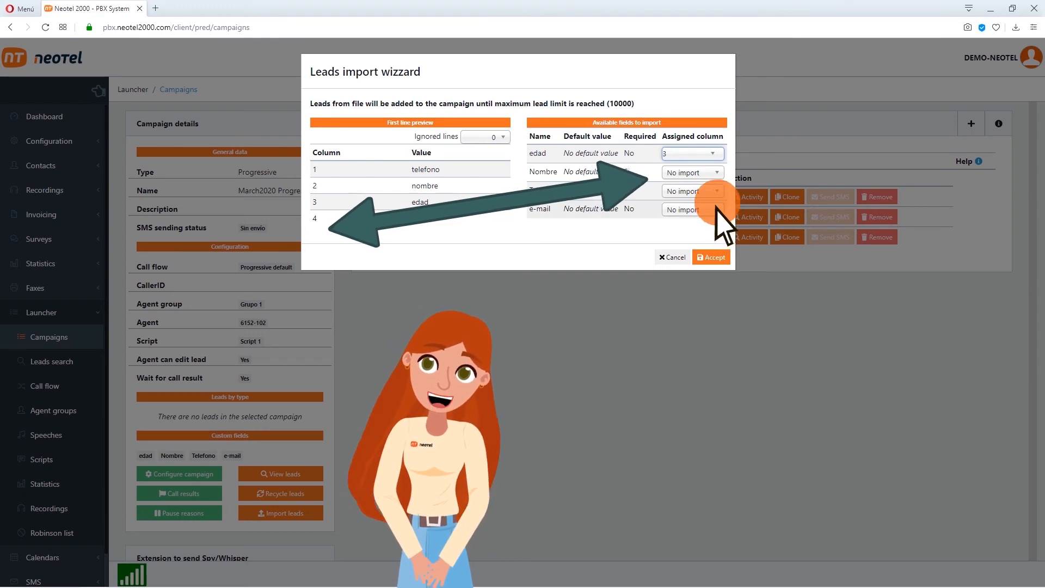
pyautogui.click(684, 210)
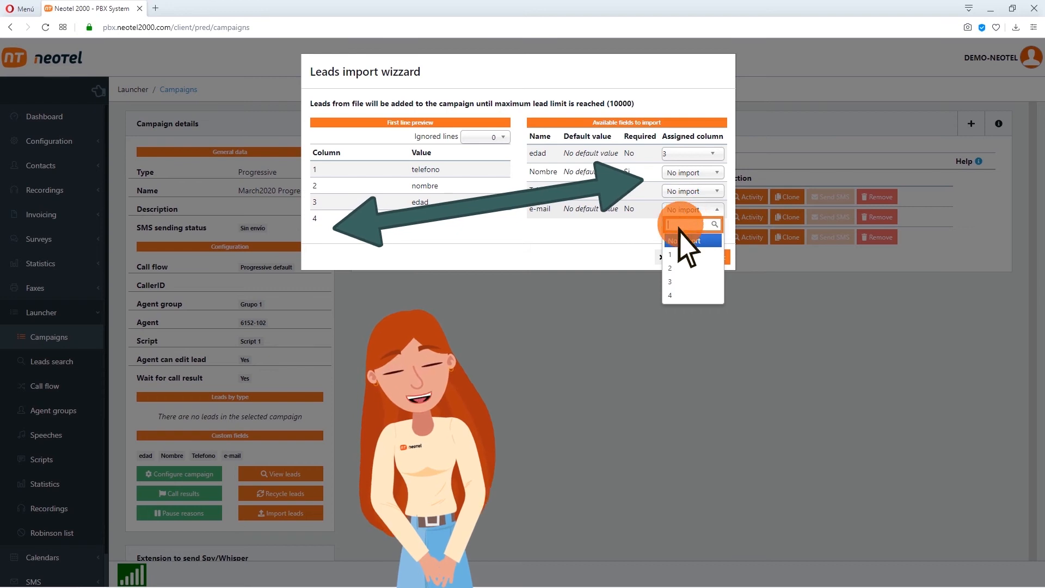
pyautogui.click(677, 295)
pyautogui.click(711, 193)
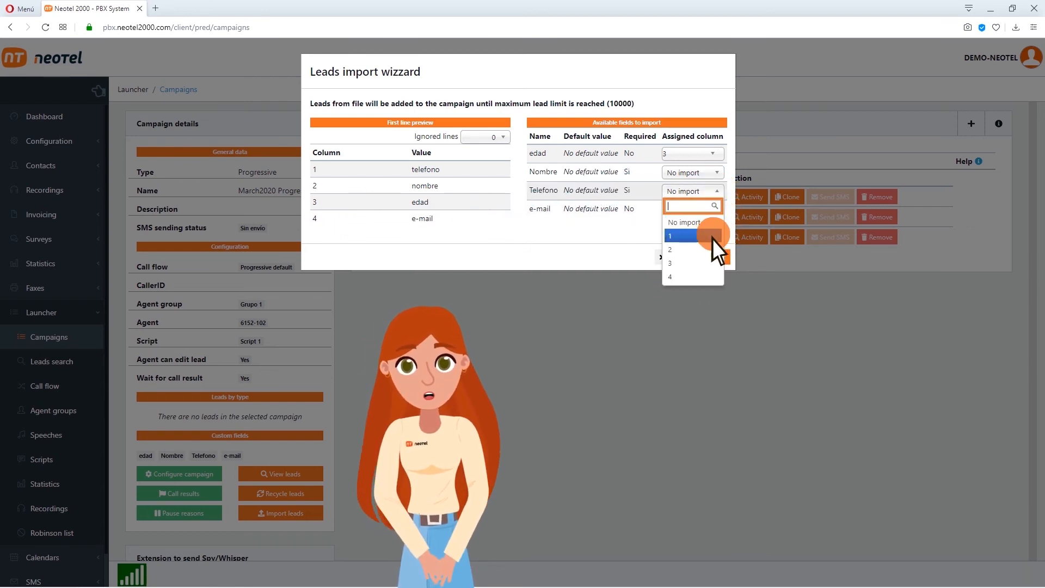
pyautogui.click(708, 236)
pyautogui.click(706, 175)
pyautogui.click(683, 231)
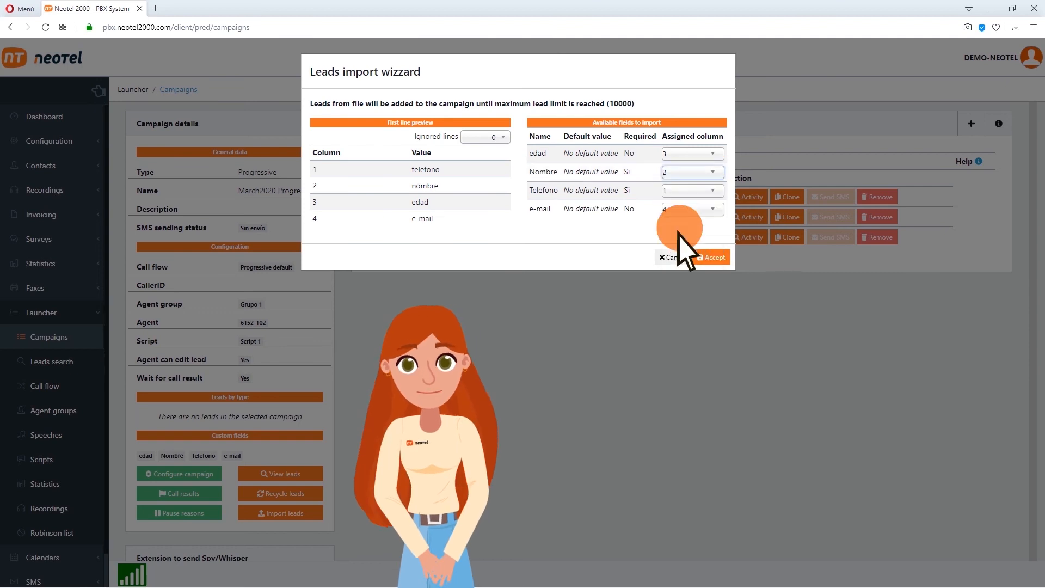
pyautogui.click(714, 257)
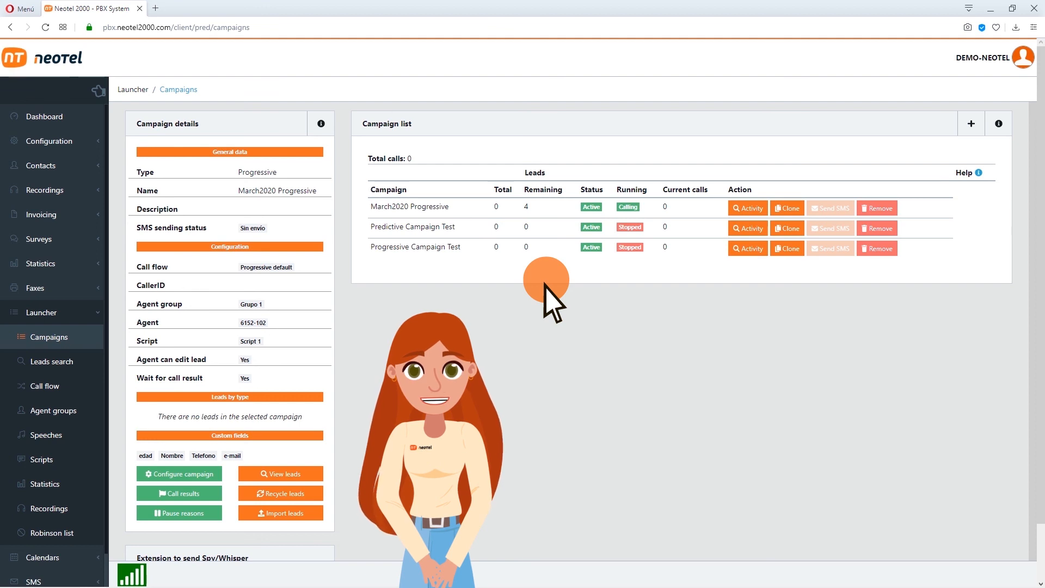
# Show the live activity of the March2020 Progressive campaign, including its assigned agent and current calls
pyautogui.click(753, 208)
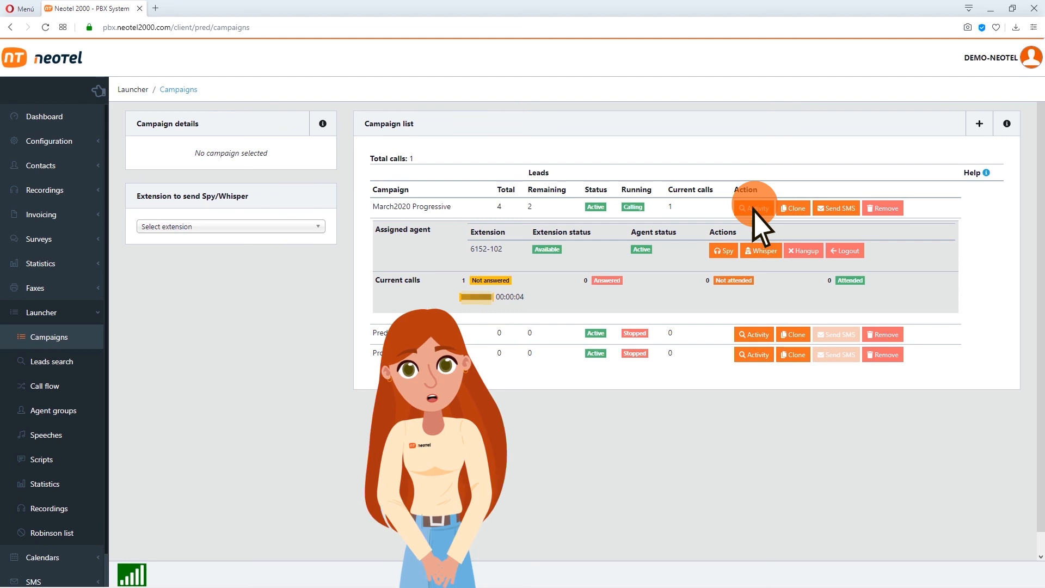